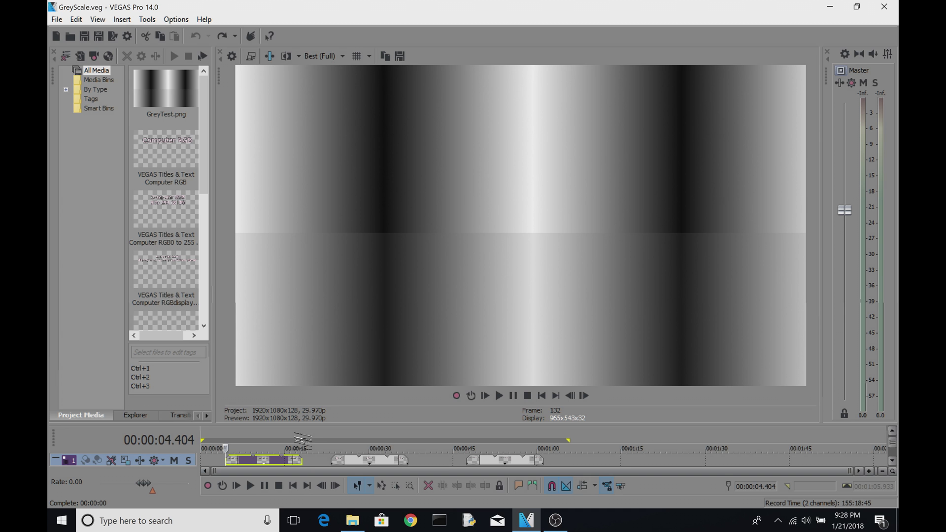
# Step: Play the first two title clips on the greyscale timeline, pausing as each Computer RGB and Studio RGB title appears
pyautogui.click(250, 486)
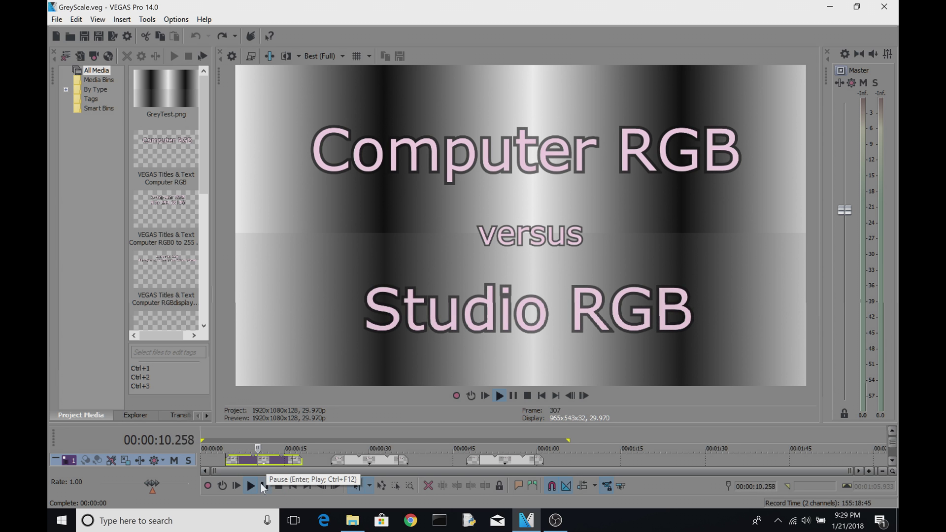
pyautogui.click(264, 485)
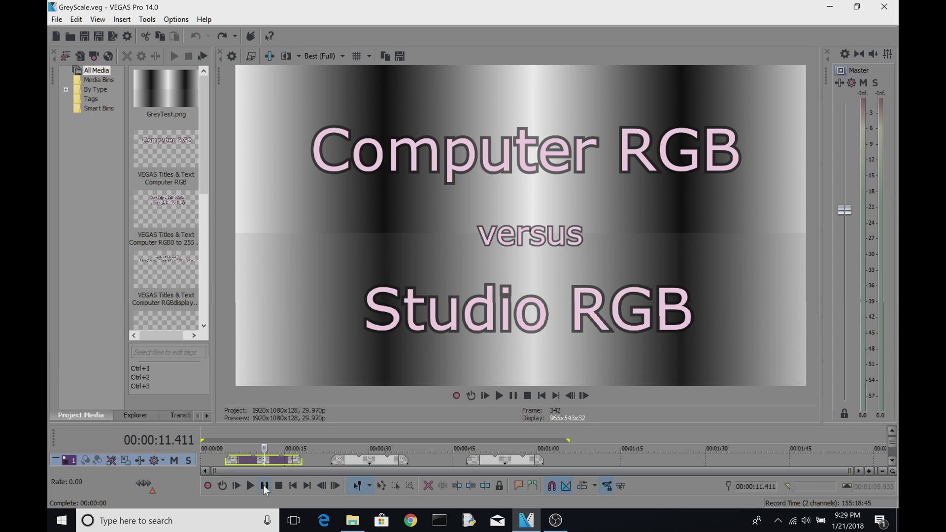
pyautogui.click(332, 463)
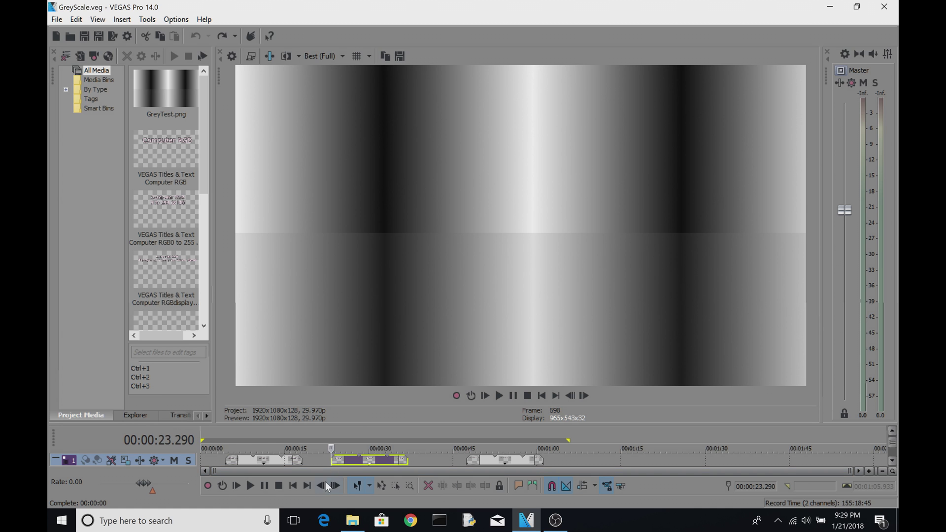
pyautogui.click(248, 483)
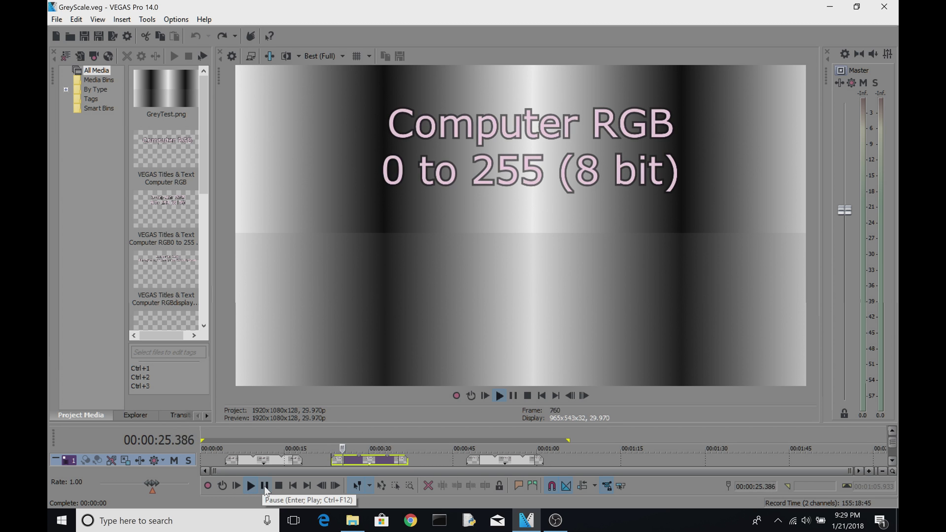
pyautogui.click(264, 484)
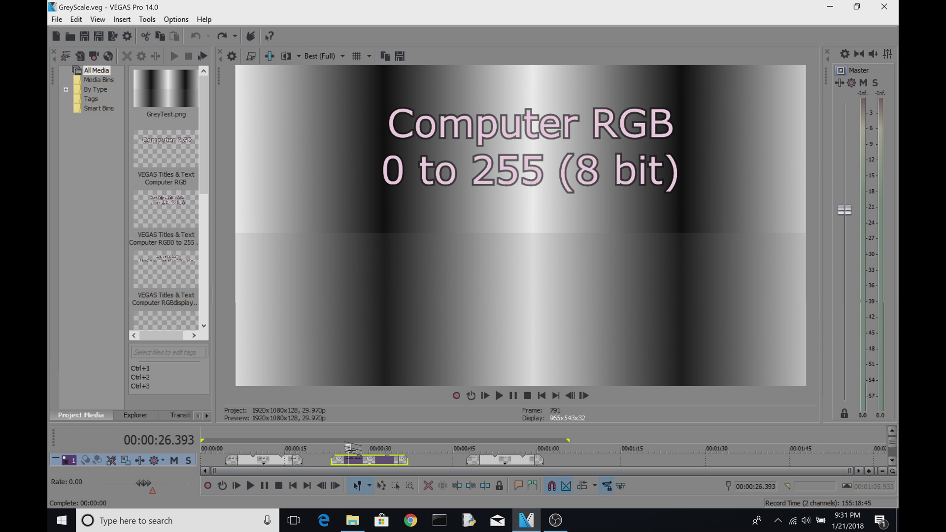
pyautogui.click(250, 484)
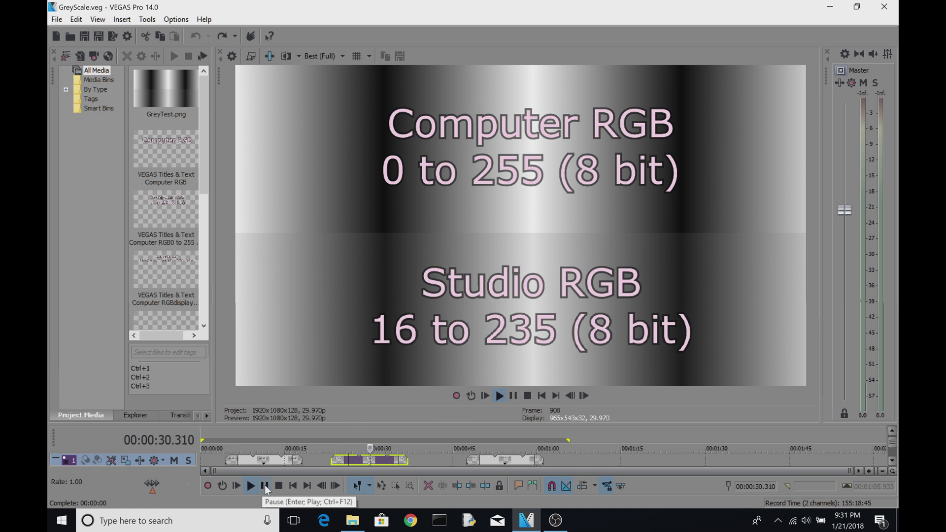
pyautogui.click(264, 486)
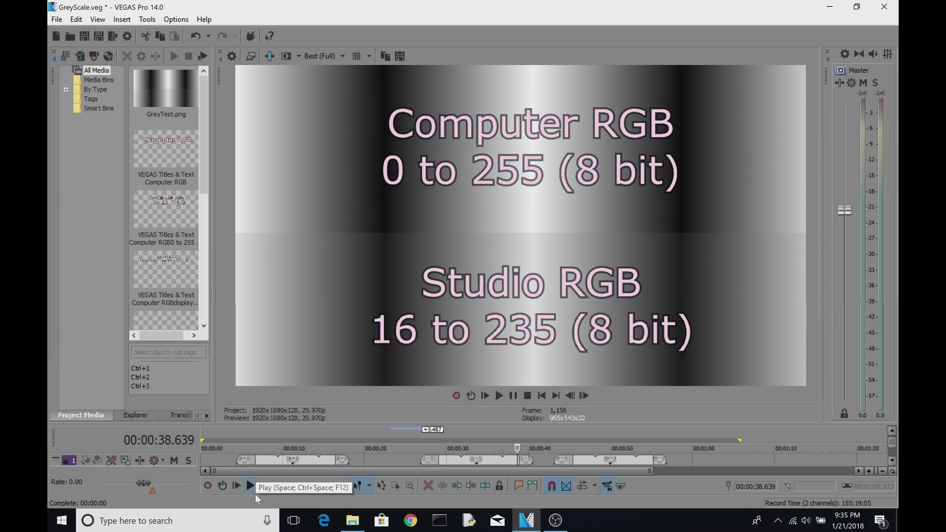
# Step: Play the third clip, pausing on the comparison of Computer RGB shown by Computer RGB and Studio RGB displayers
pyautogui.click(250, 486)
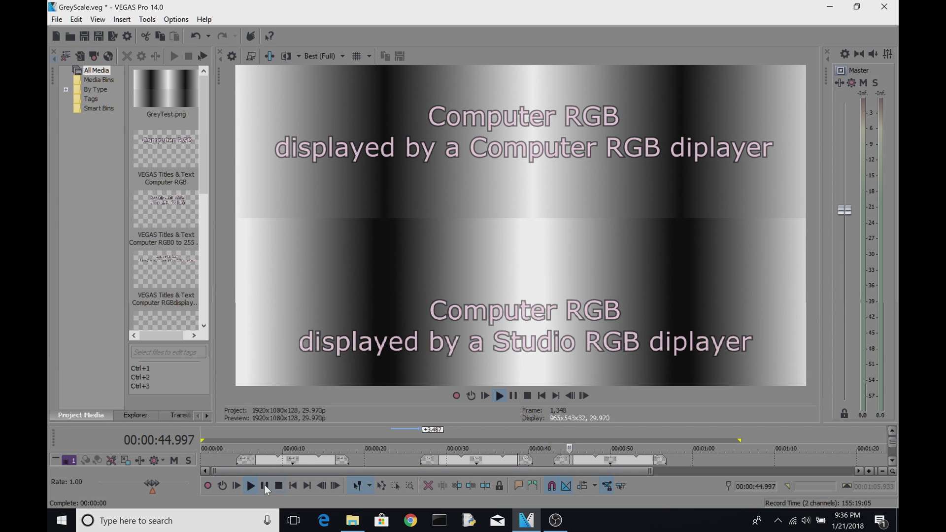
pyautogui.click(264, 485)
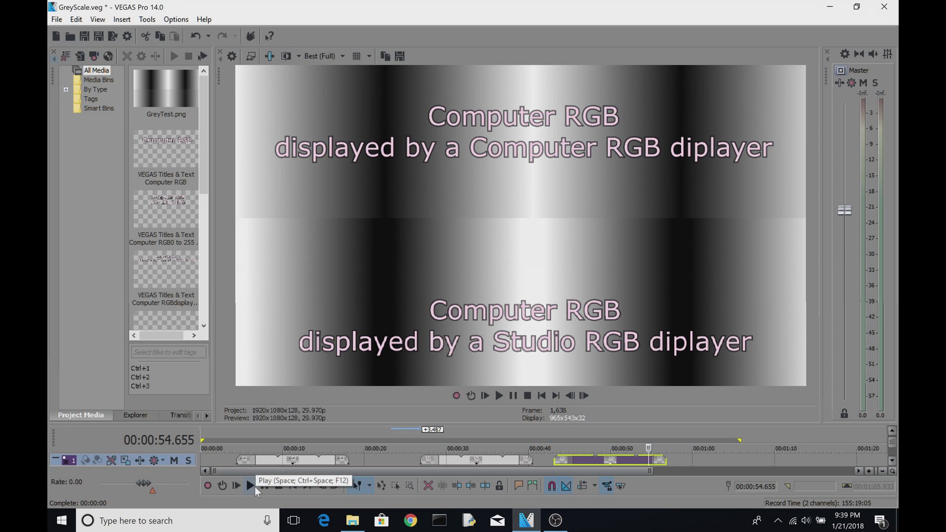
pyautogui.click(249, 485)
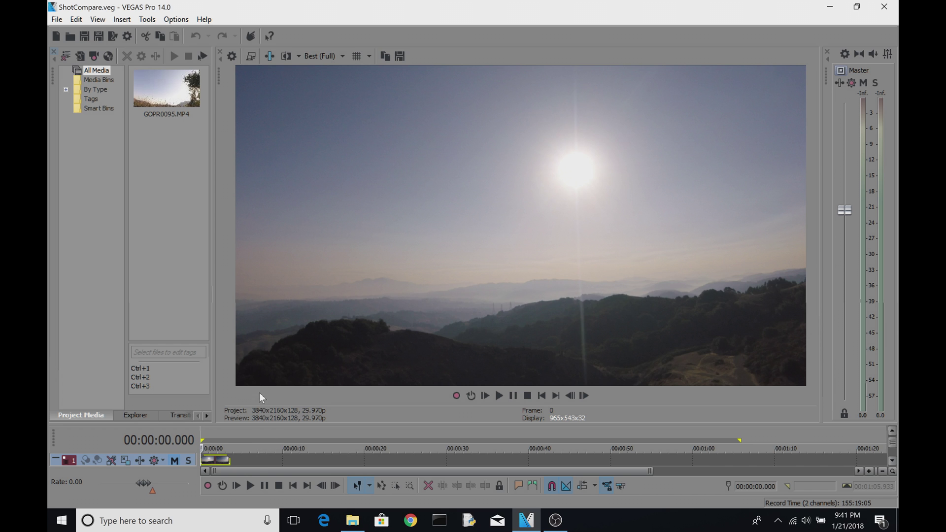
# Step: Toggle the mute of track 1 repeatedly to compare the two renditions of the sunrise shot in the preview
pyautogui.click(174, 460)
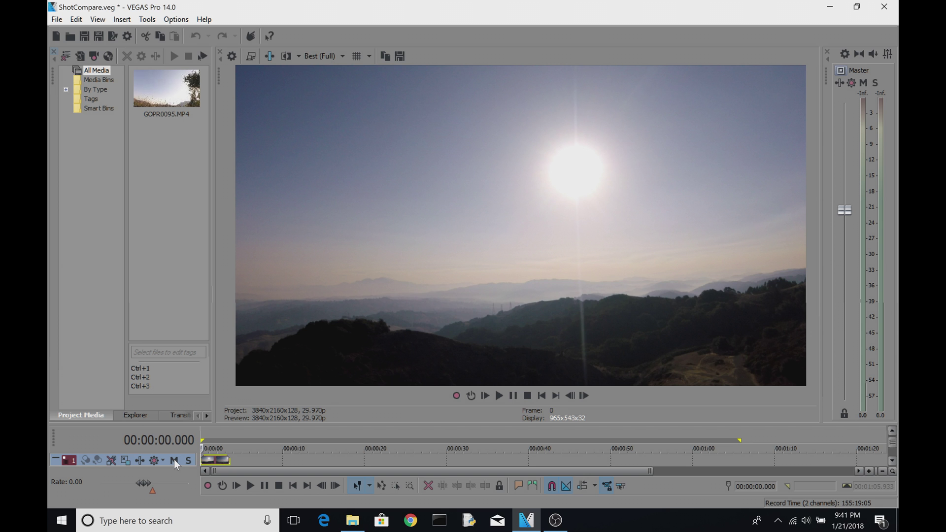
pyautogui.click(173, 459)
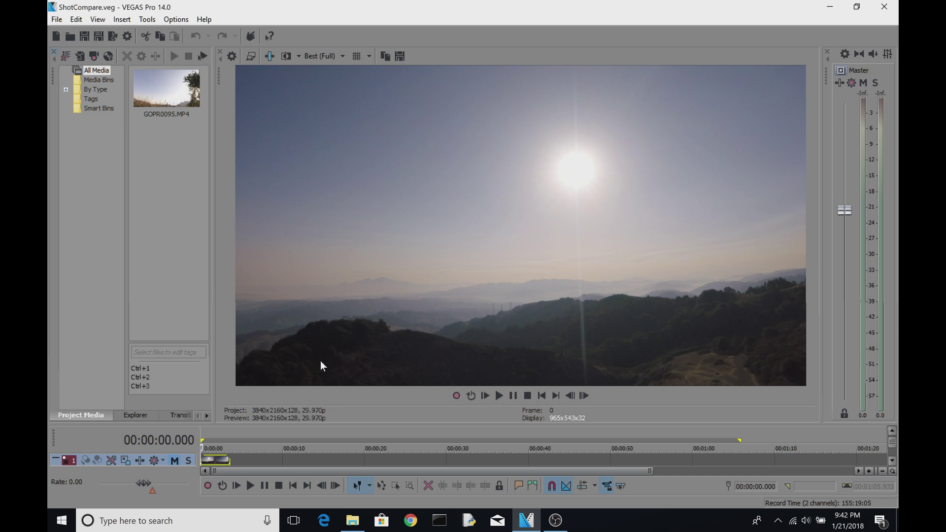
pyautogui.click(176, 460)
pyautogui.click(176, 460)
pyautogui.click(172, 460)
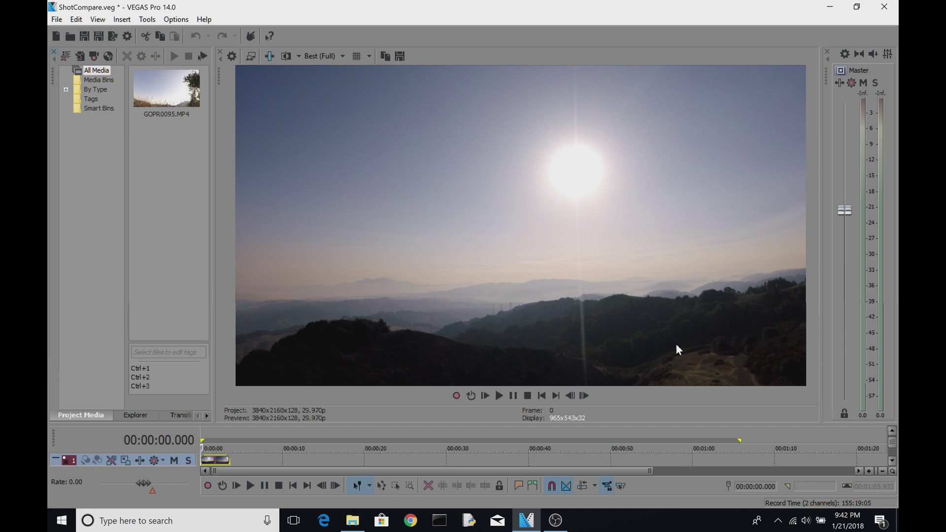
pyautogui.click(174, 460)
pyautogui.click(174, 460)
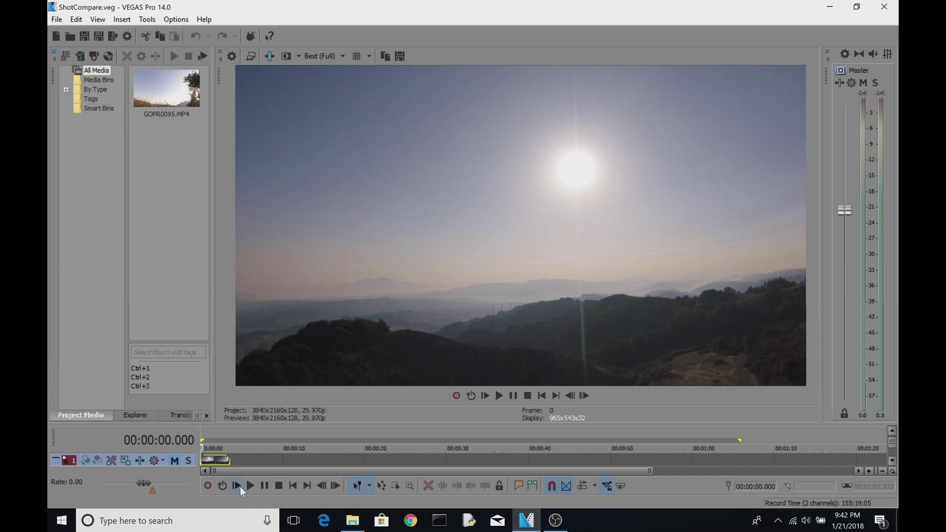
pyautogui.click(175, 460)
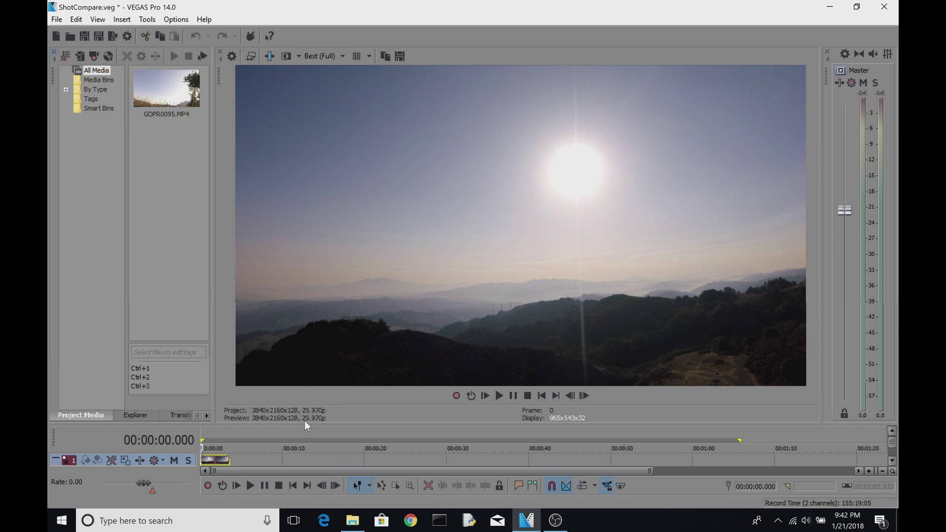
pyautogui.click(174, 460)
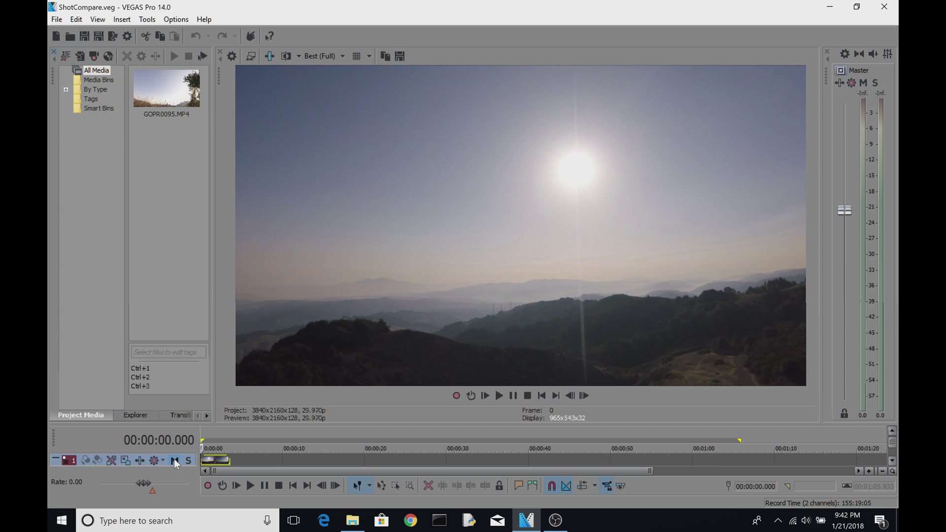
pyautogui.click(173, 459)
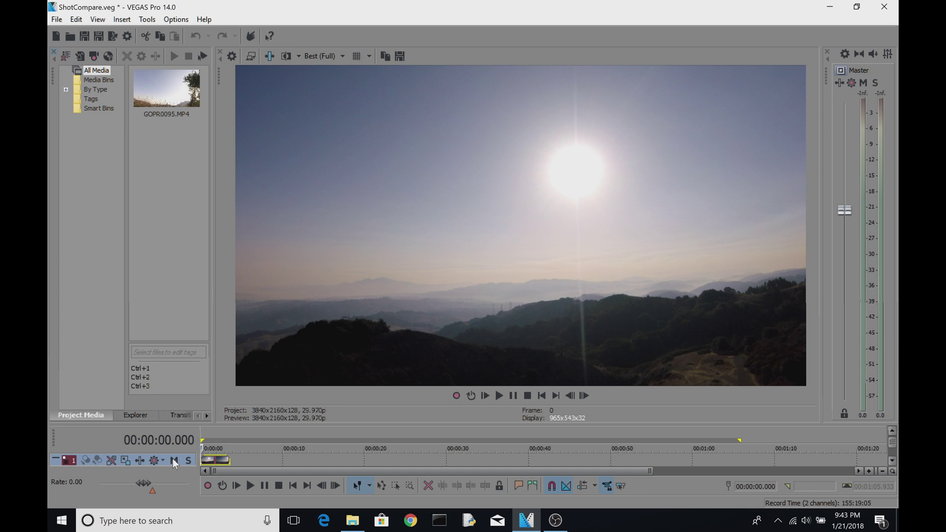
pyautogui.click(174, 458)
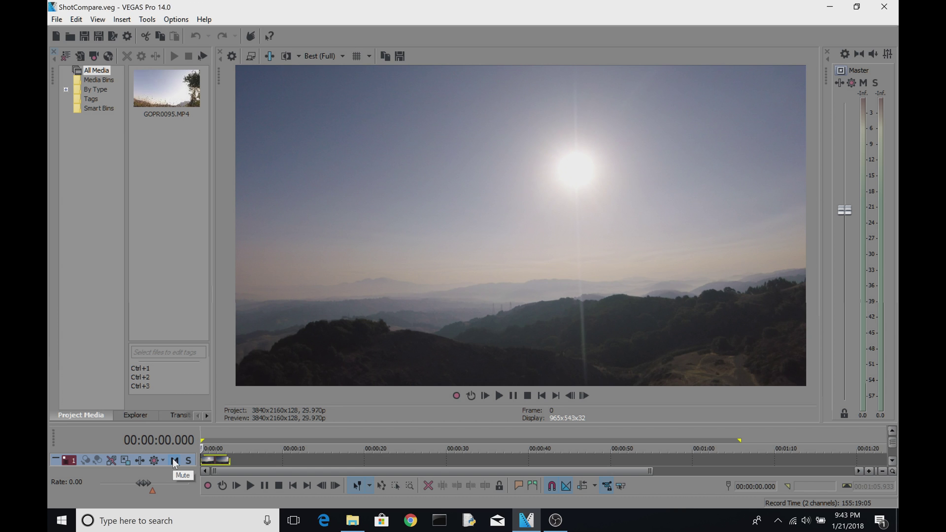
pyautogui.click(173, 459)
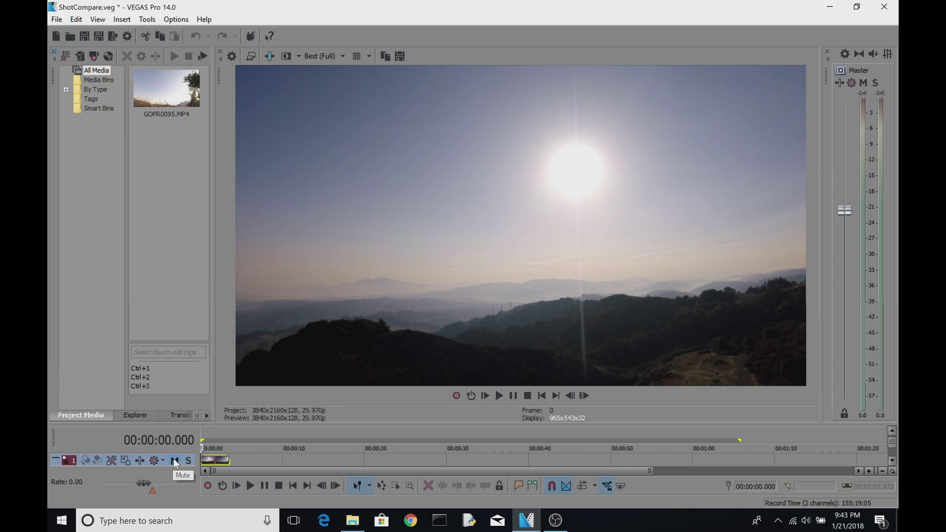
pyautogui.click(174, 460)
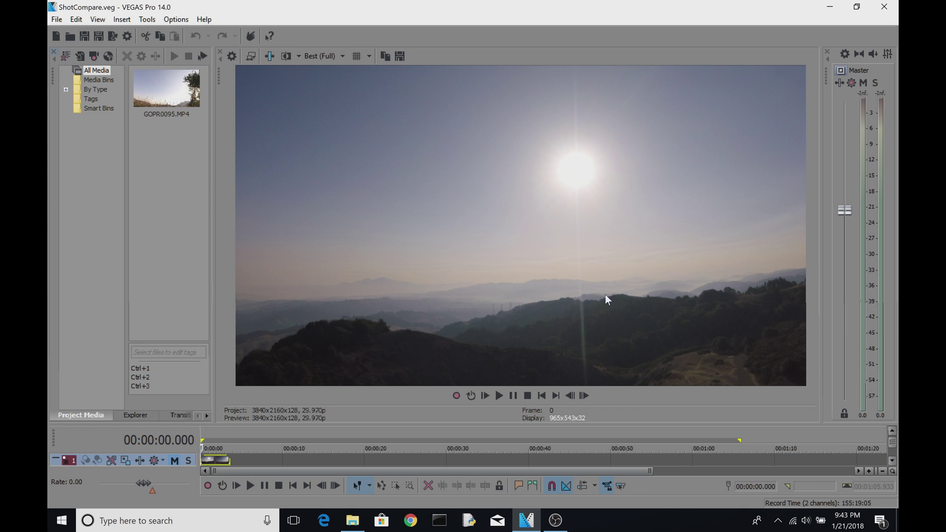
pyautogui.click(174, 460)
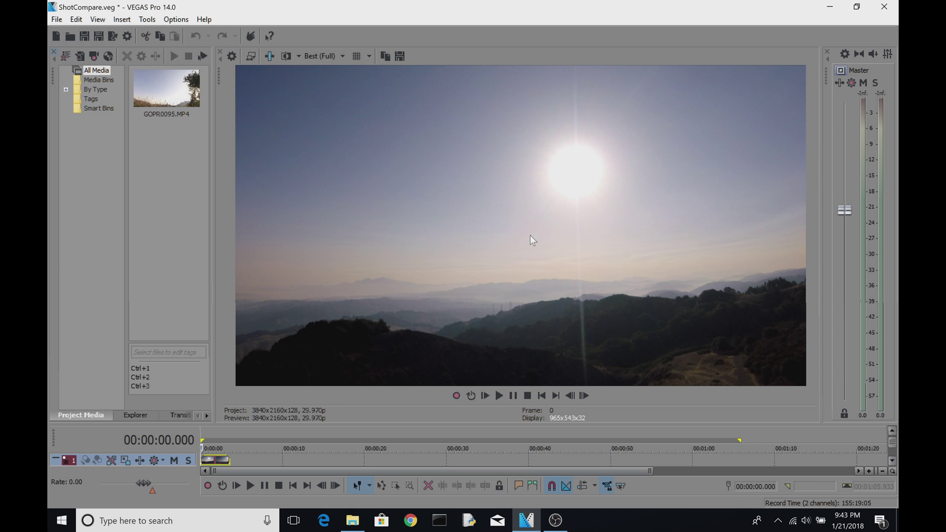
pyautogui.click(172, 459)
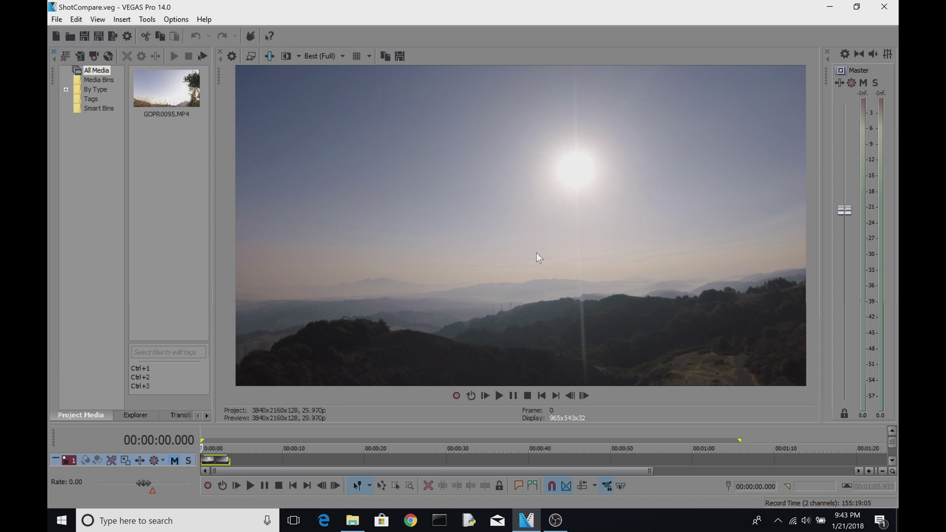
pyautogui.click(175, 460)
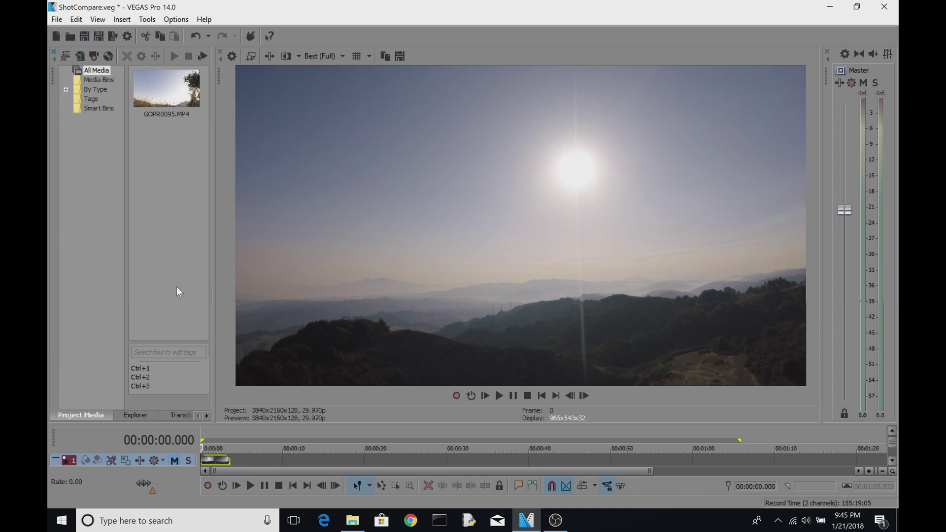
# Step: Add the VEGAS Levels plug-in to the Video Output FX chain and move its window to uncover its settings
pyautogui.click(269, 56)
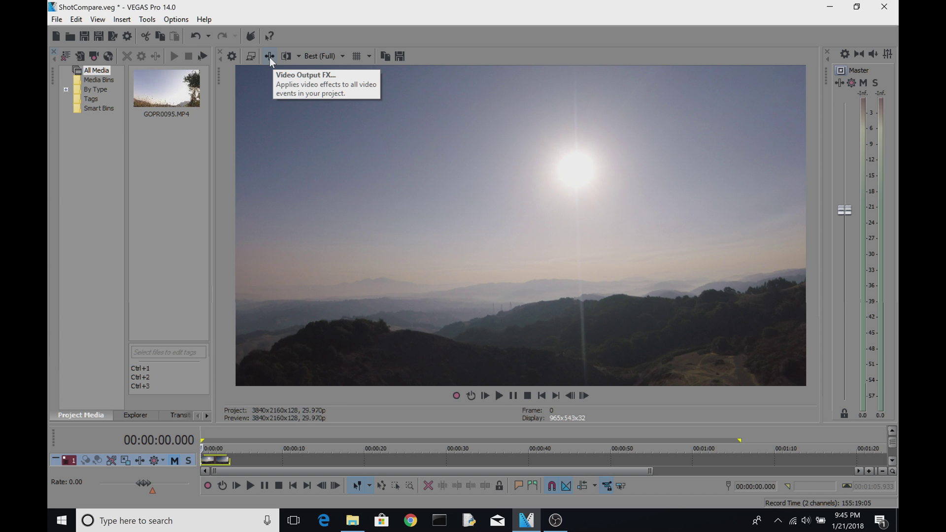
pyautogui.click(269, 57)
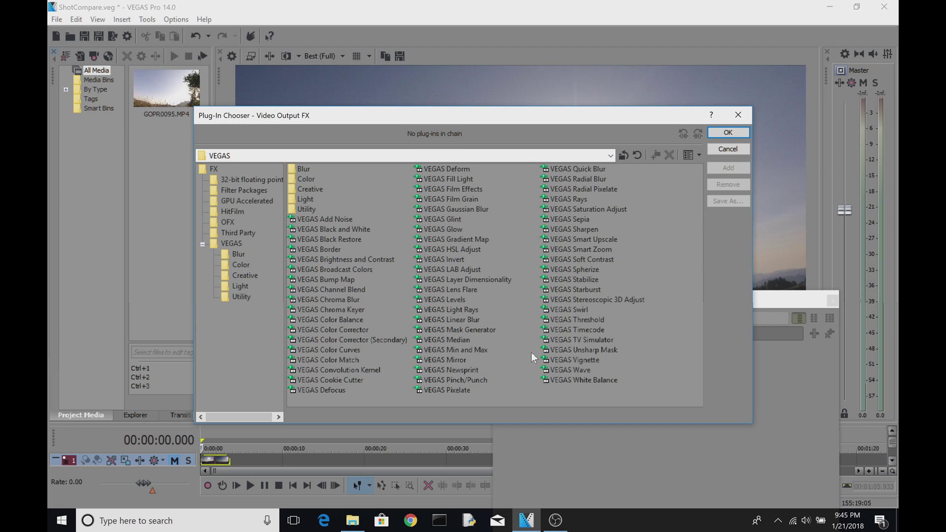
pyautogui.doubleClick(454, 299)
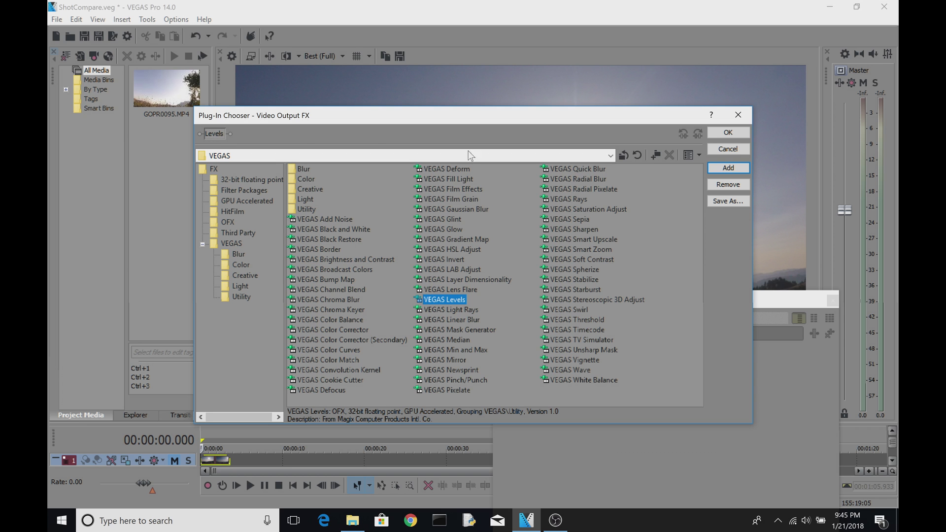
pyautogui.click(728, 134)
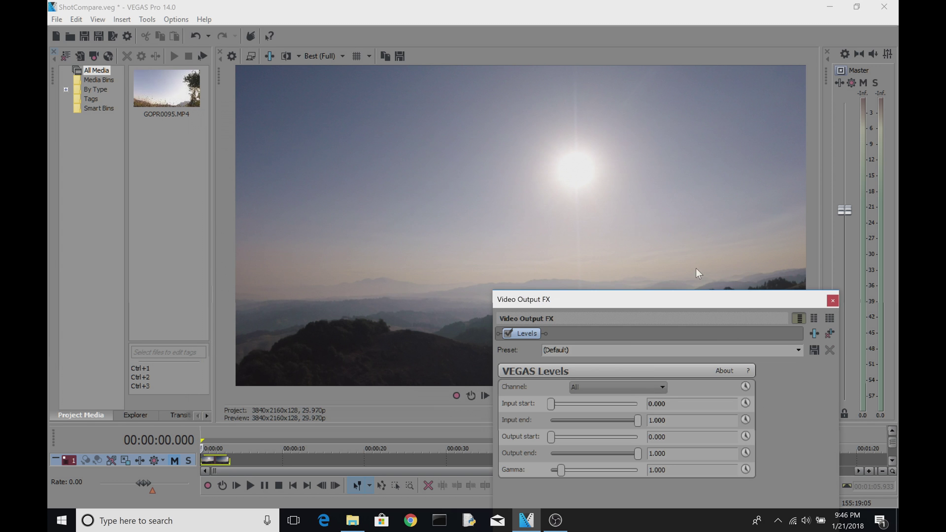
pyautogui.moveTo(594, 297); pyautogui.dragTo(632, 228)
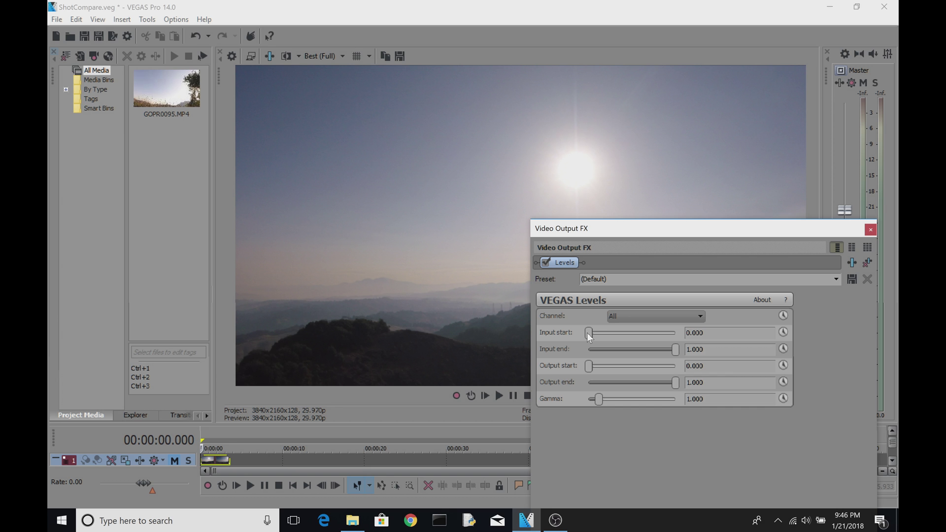
# Step: Try raising the input start of the Levels effect to 0.429, and return it to 0.000
pyautogui.moveTo(588, 334); pyautogui.dragTo(625, 335)
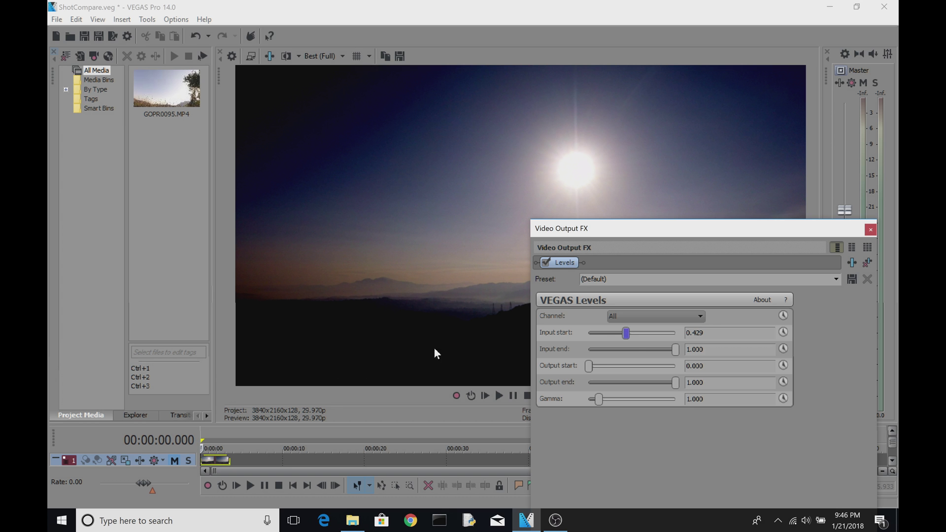
pyautogui.moveTo(626, 335); pyautogui.dragTo(566, 338)
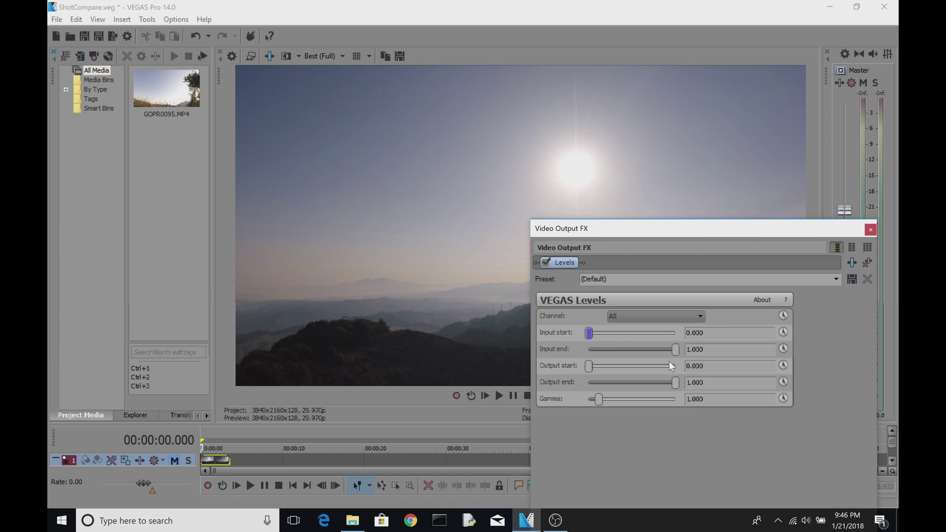
pyautogui.moveTo(676, 349)
pyautogui.mouseDown()
pyautogui.moveTo(608, 365)
pyautogui.moveTo(675, 354)
pyautogui.mouseUp()
pyautogui.click(589, 332)
# Step: Apply the Computer RGB to Studio RGB preset to the Levels effect, and toggle the effect off and on to compare the preview
pyautogui.click(835, 278)
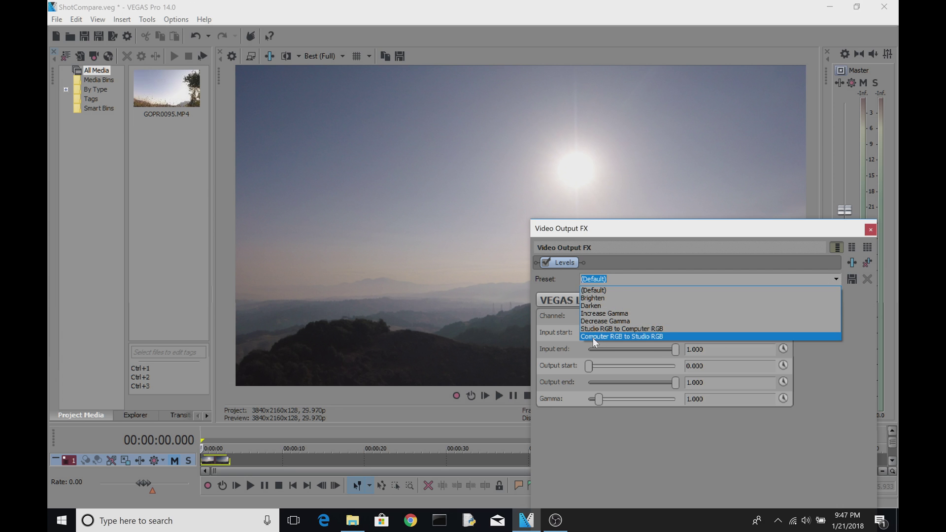
pyautogui.click(630, 336)
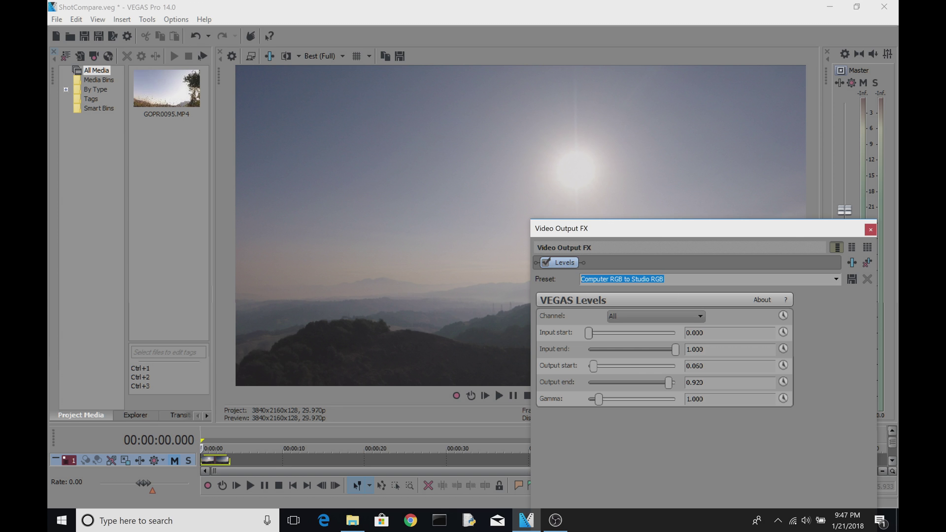
pyautogui.click(544, 262)
pyautogui.click(545, 262)
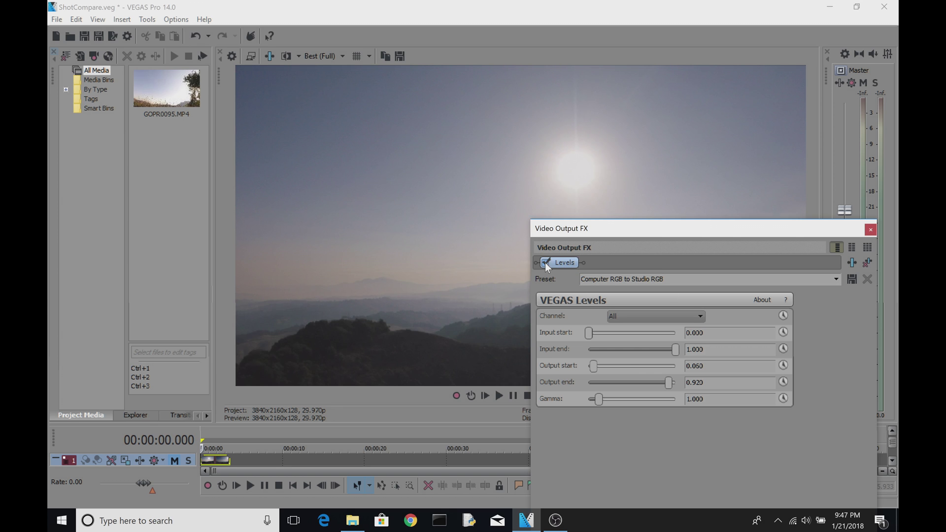
pyautogui.click(545, 262)
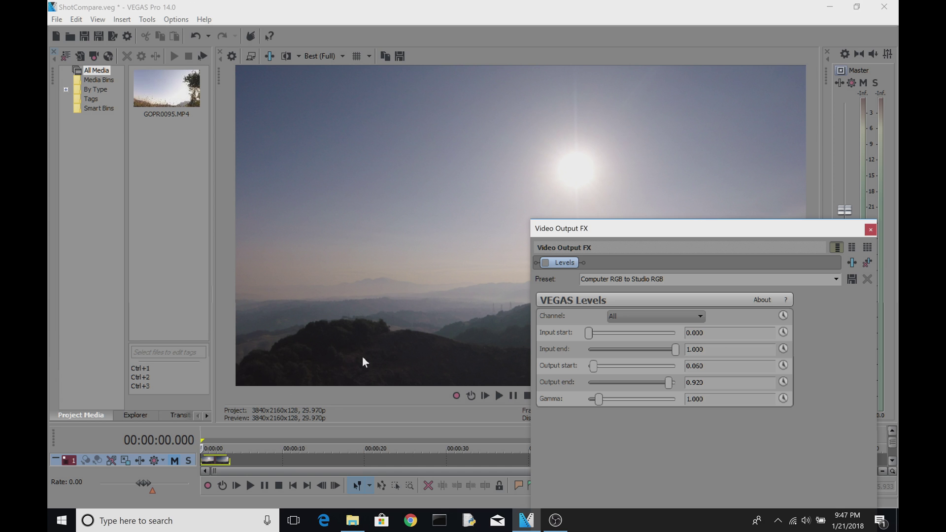
pyautogui.click(545, 263)
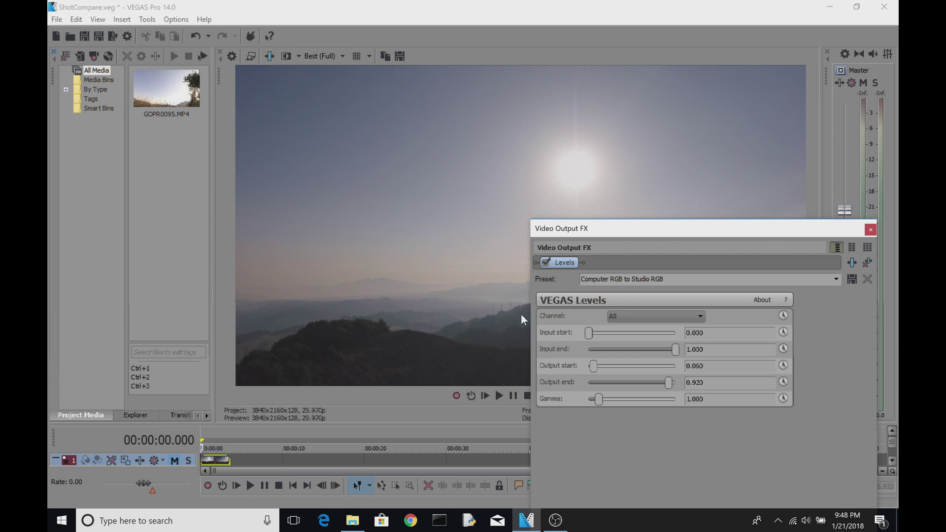
# Step: Toggle the Levels effect off and on repeatedly to compare the sun's brightness in the preview, leaving it enabled
pyautogui.click(546, 263)
pyautogui.click(546, 262)
pyautogui.click(546, 263)
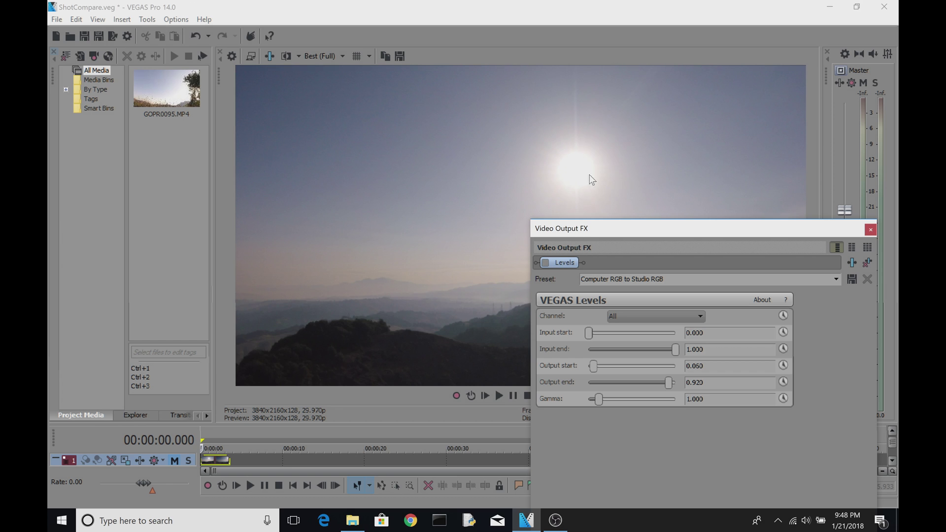
pyautogui.click(544, 263)
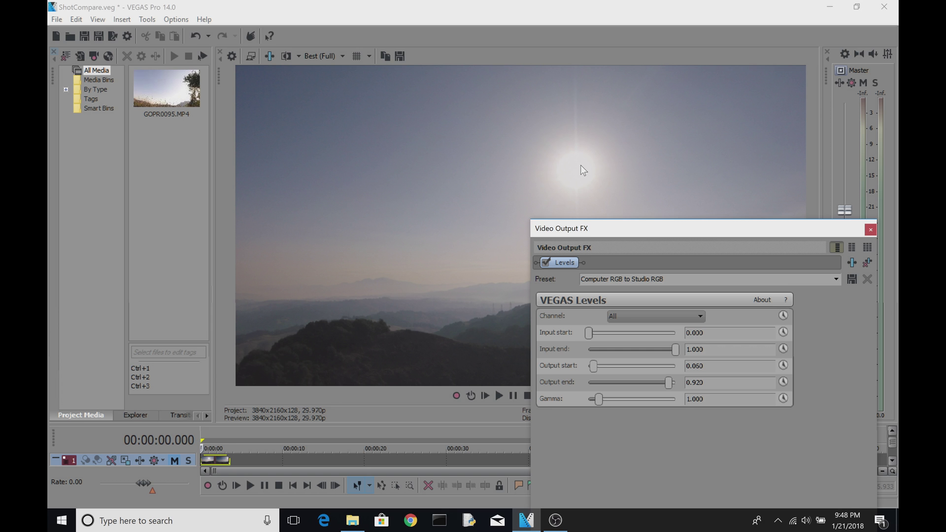
# Step: Move the Video Output FX window off the preview image and toggle the Levels effect to compare the whole shot, including the dark hills
pyautogui.moveTo(613, 226); pyautogui.dragTo(761, 301)
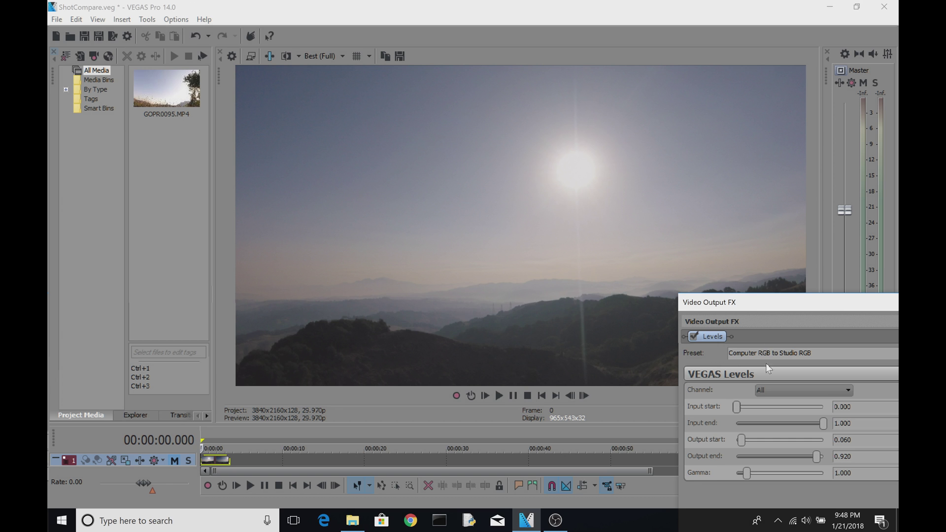
pyautogui.click(694, 338)
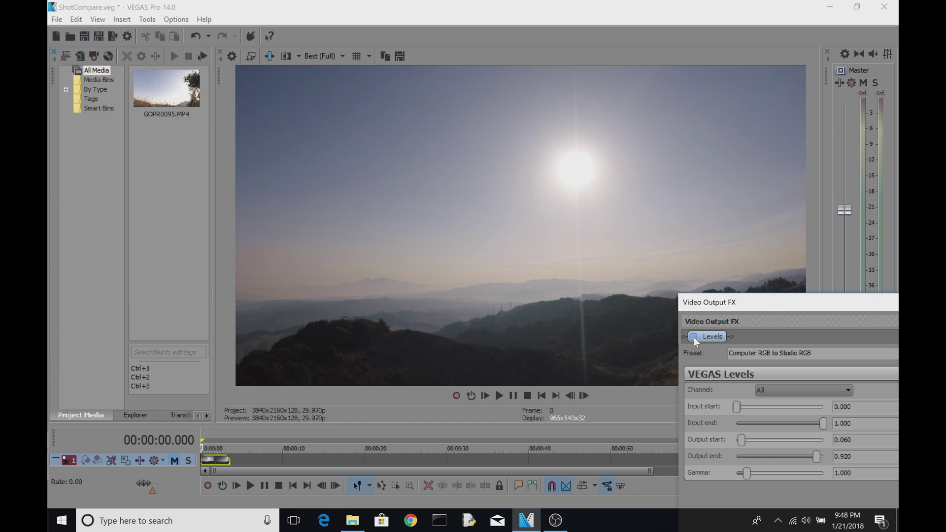
pyautogui.click(694, 337)
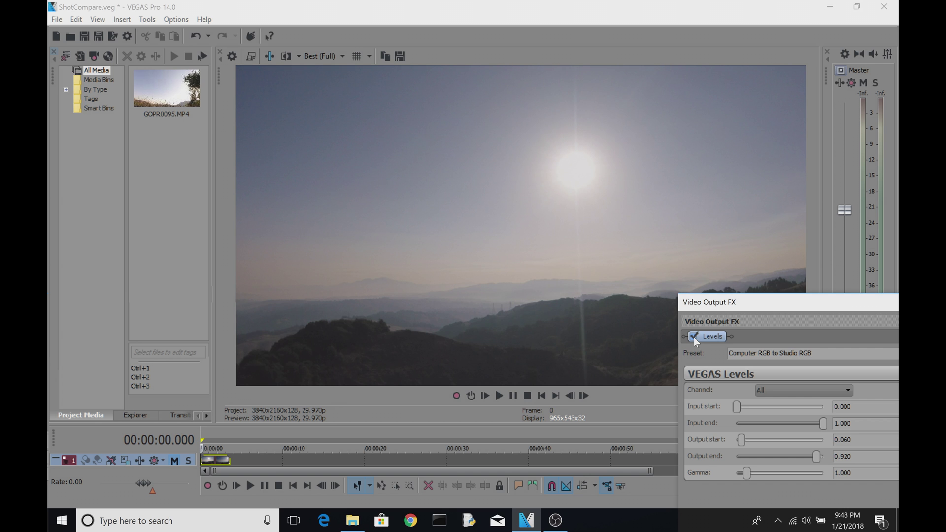
pyautogui.click(694, 337)
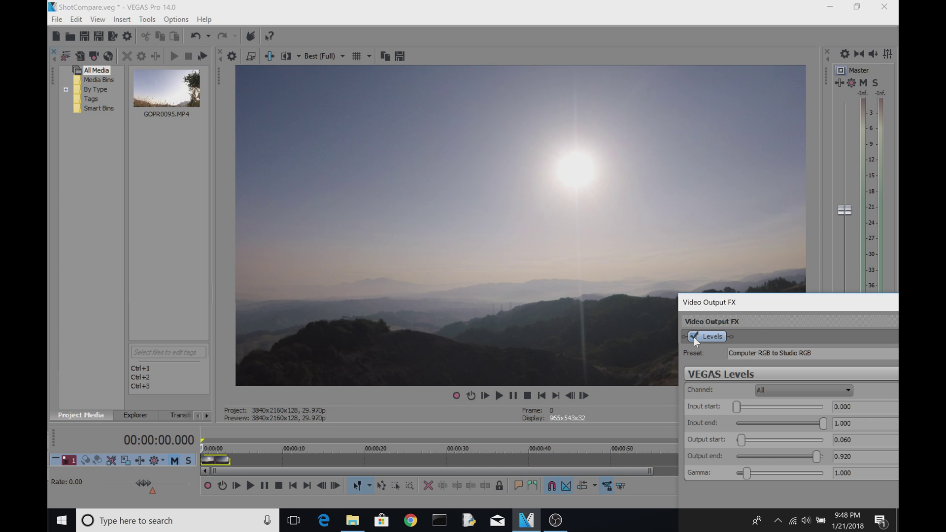
pyautogui.click(694, 337)
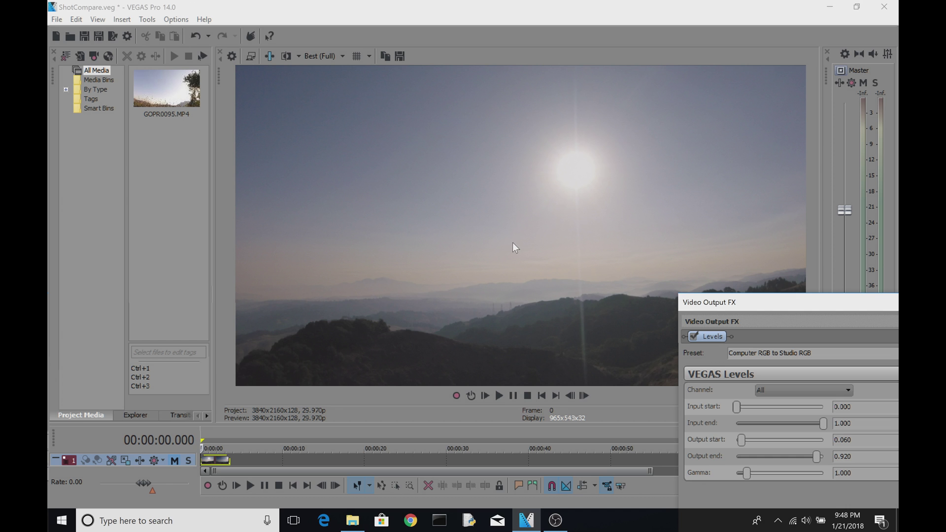
# Step: Reposition the Video Output FX window, compare the preview without the Levels effect, re-enable the effect and close the window
pyautogui.moveTo(760, 302); pyautogui.dragTo(734, 298)
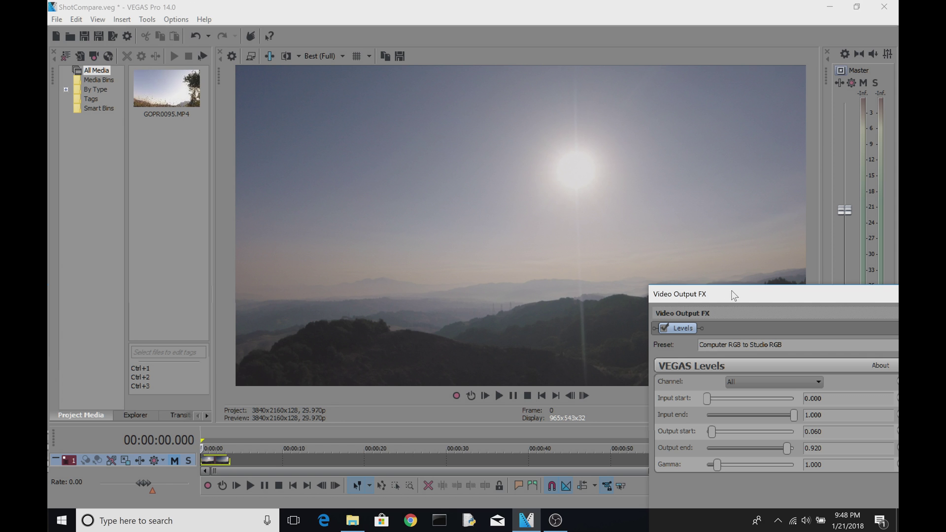
pyautogui.click(665, 327)
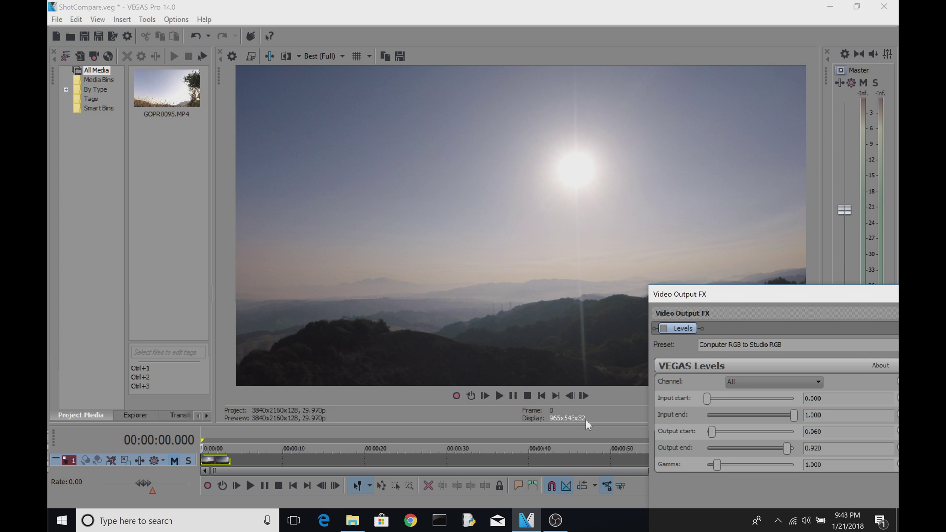
pyautogui.moveTo(731, 292); pyautogui.dragTo(608, 256)
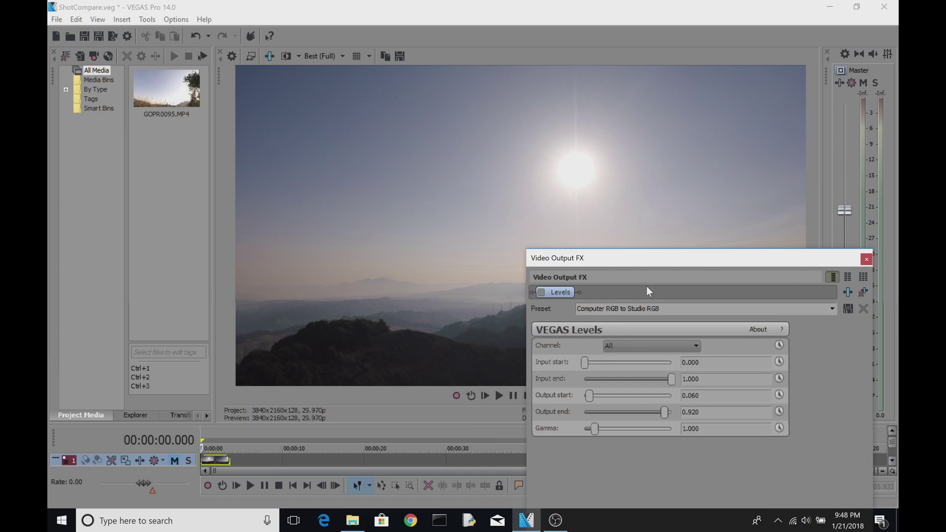
pyautogui.click(542, 291)
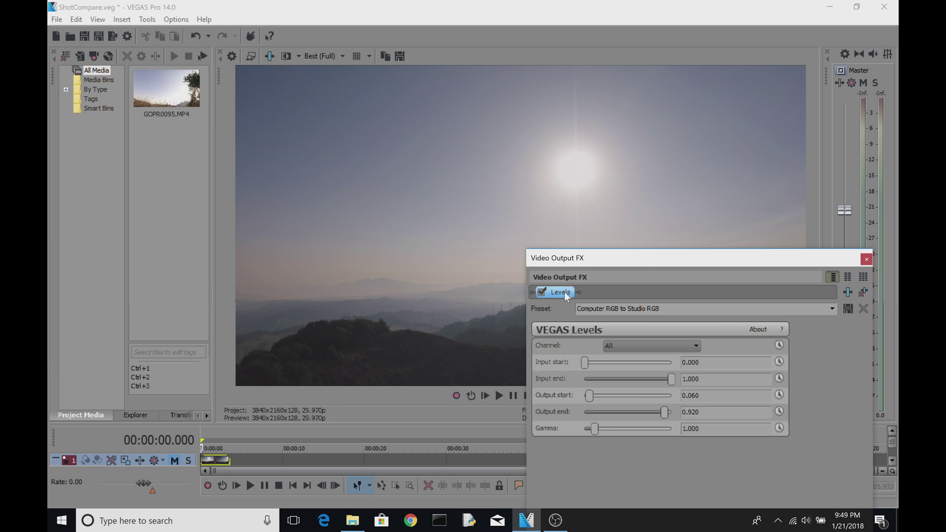
pyautogui.click(866, 260)
# Step: Review the Render As settings with the XAVC S Long 3840x2160-29.97p template, and close the dialog without rendering
pyautogui.click(57, 20)
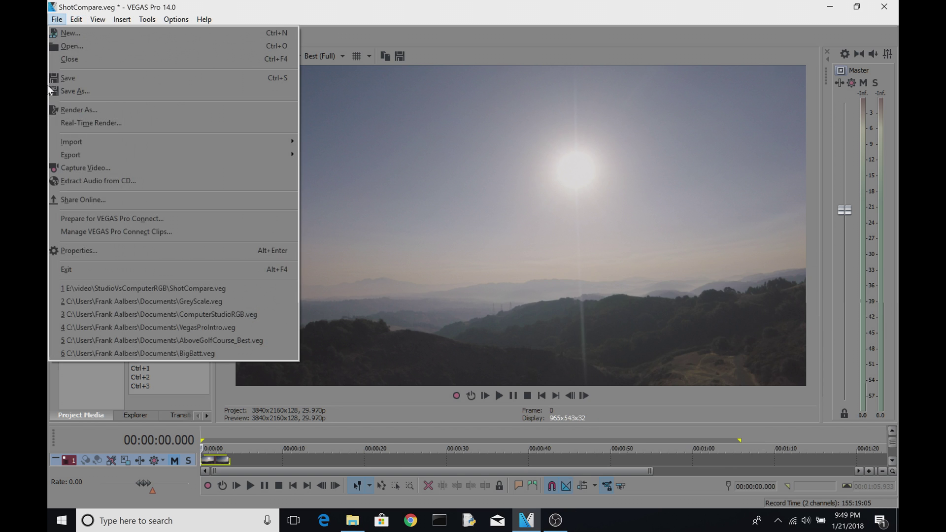
pyautogui.click(69, 110)
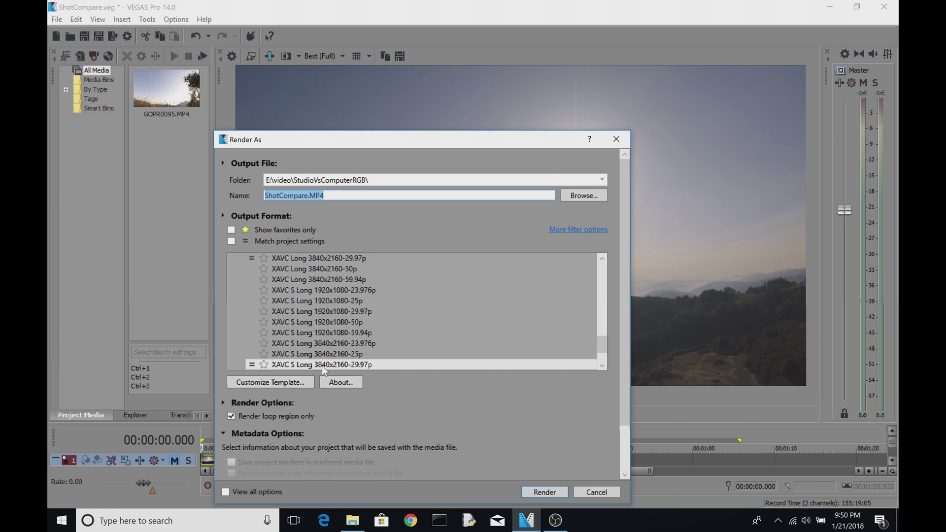
pyautogui.moveTo(476, 141); pyautogui.dragTo(486, 98)
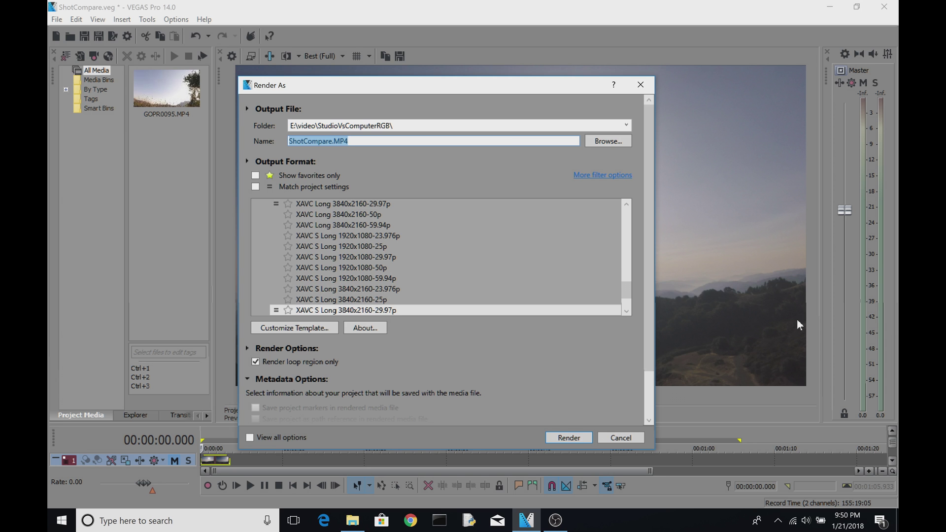
pyautogui.click(641, 85)
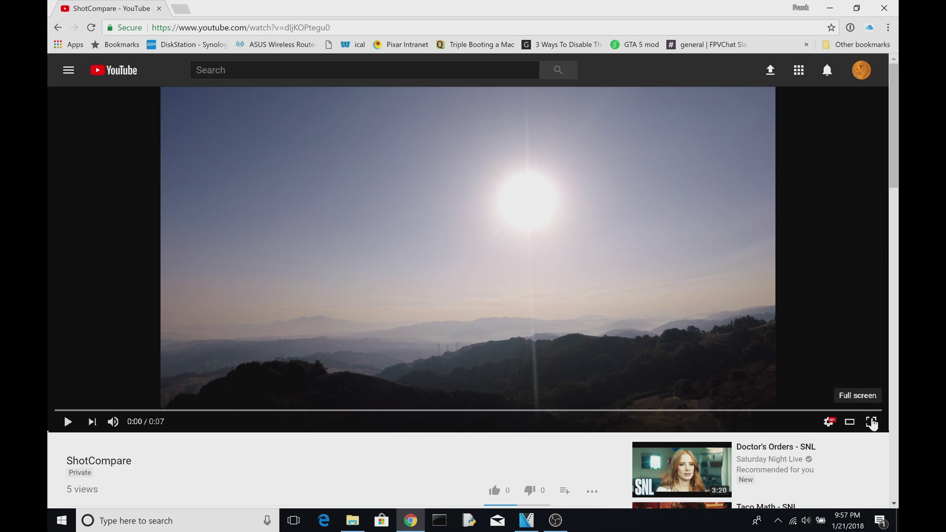
# Step: In Chrome, view the uploaded ShotCompare video on YouTube in full screen
pyautogui.click(871, 422)
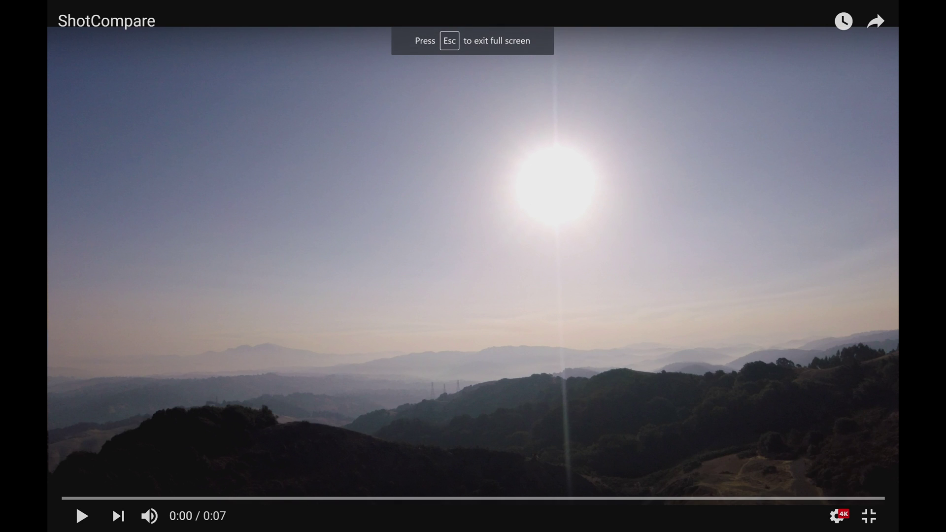